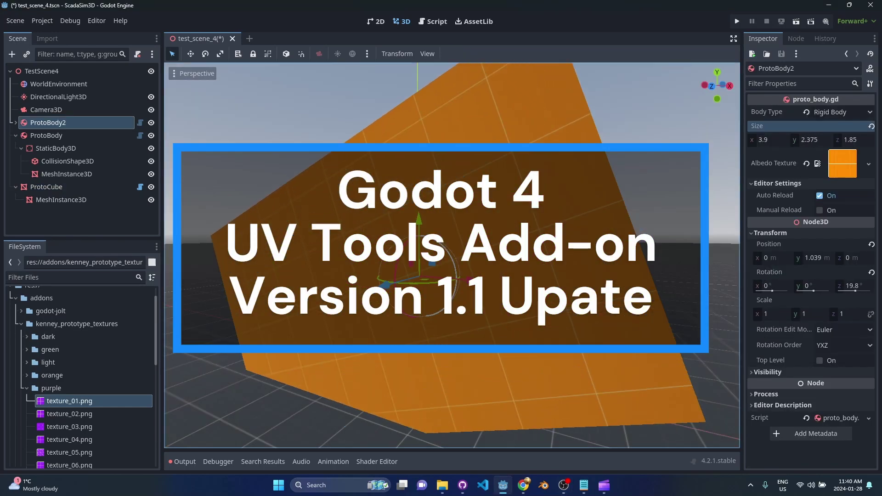
# Resize ProtoBody2 to 3.9 × 3.61 × 1.155 and assign the red texture_01.png as its albedo texture
pyautogui.moveTo(810, 140)
pyautogui.mouseDown()
pyautogui.moveTo(829, 140)
pyautogui.moveTo(805, 139)
pyautogui.mouseUp()
pyautogui.moveTo(452, 256); pyautogui.dragTo(459, 250, button='right')
pyautogui.press('s')
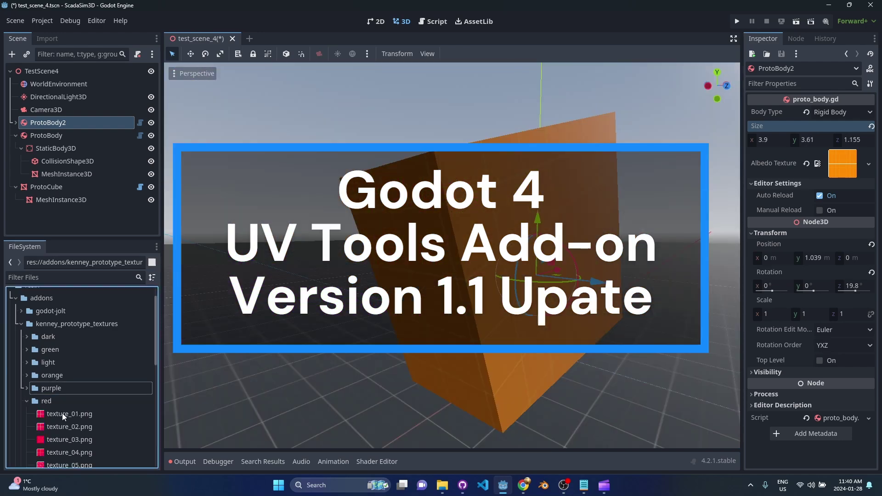
pyautogui.moveTo(62, 412); pyautogui.dragTo(843, 165)
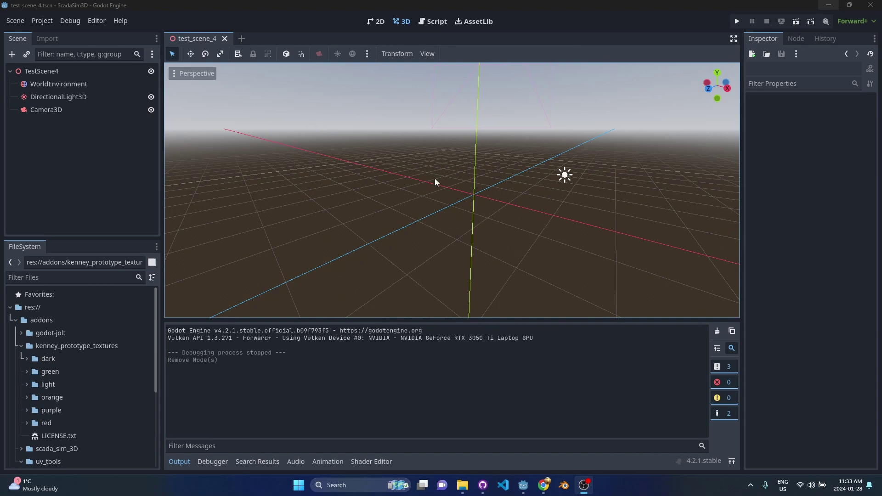
# Add a ProtoBody node as a child of the TestScene4 root node
pyautogui.moveTo(435, 178)
pyautogui.mouseDown(button='right')
pyautogui.moveTo(463, 167)
pyautogui.moveTo(432, 179)
pyautogui.mouseUp(button='right')
pyautogui.scroll(-2, 450, 193)
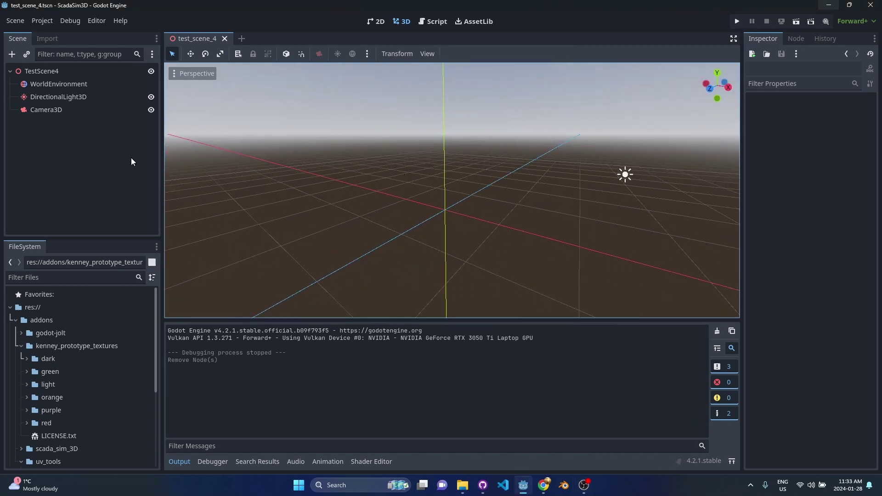
pyautogui.click(64, 72)
pyautogui.hotkey('ctrl', 'a')
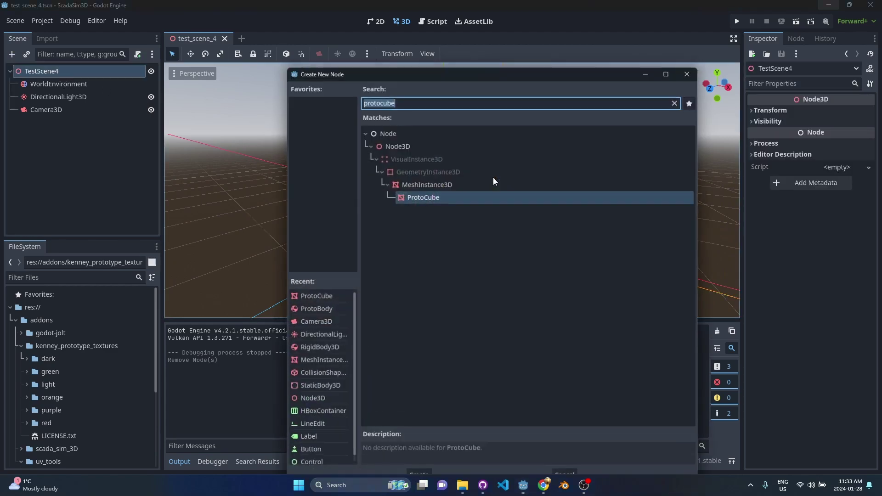
pyautogui.write('proto')
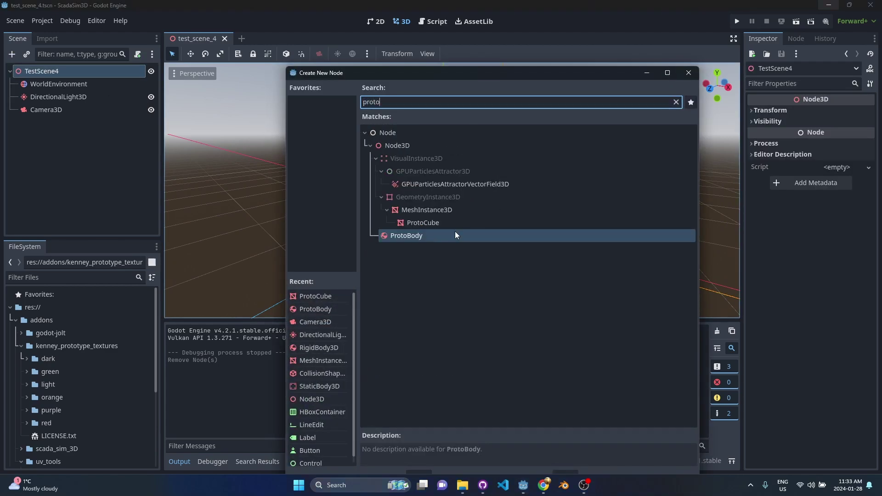
pyautogui.doubleClick(414, 236)
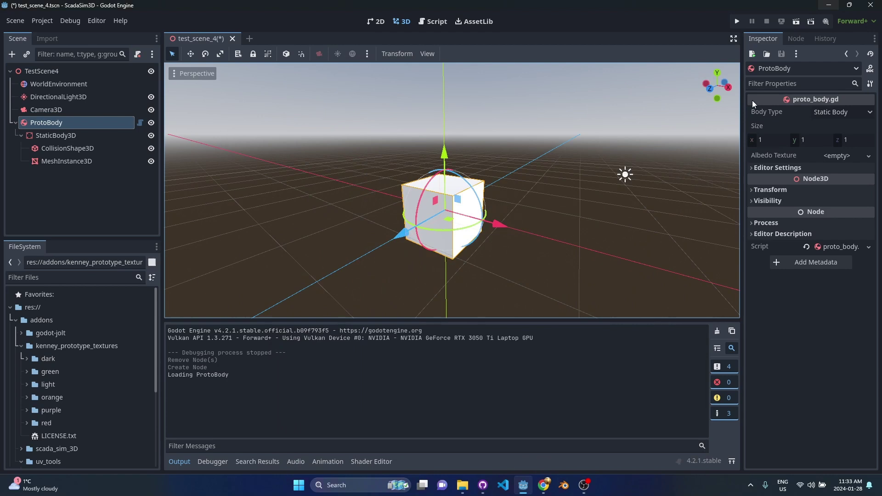
# Set the ProtoBody's body type to Static Body and its size to 100 × 0.1 × 100
pyautogui.click(851, 112)
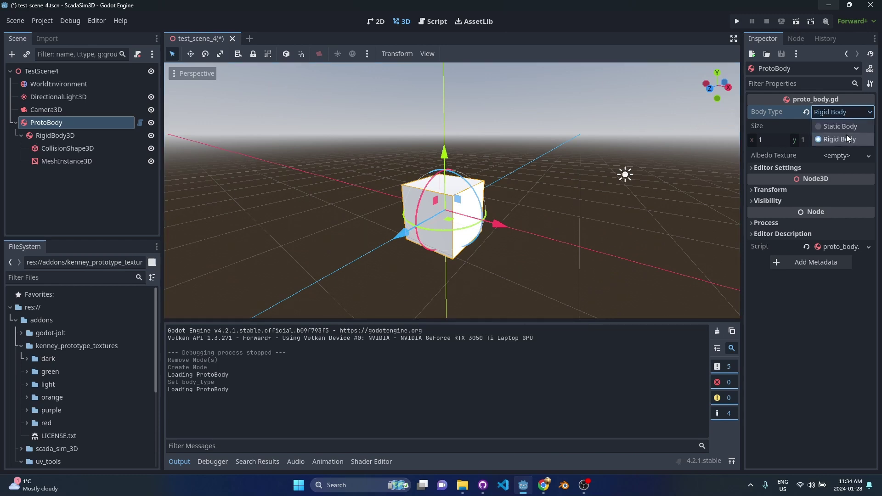
pyautogui.click(846, 127)
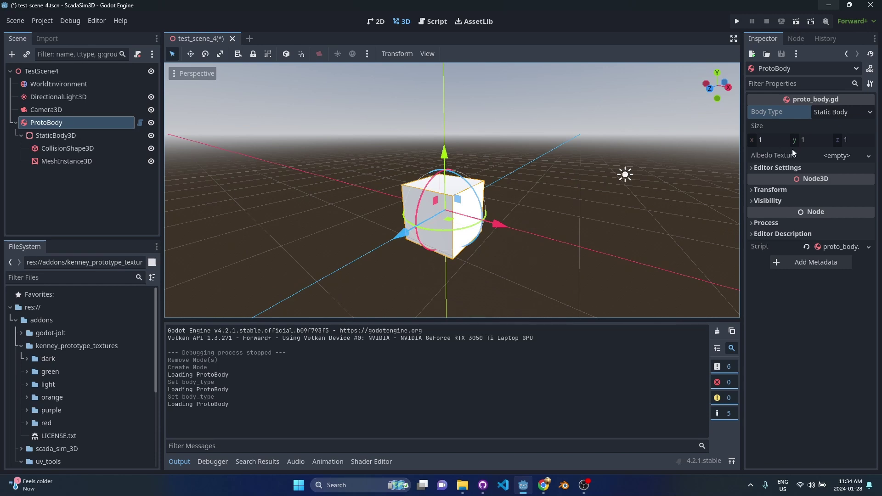
pyautogui.click(762, 141)
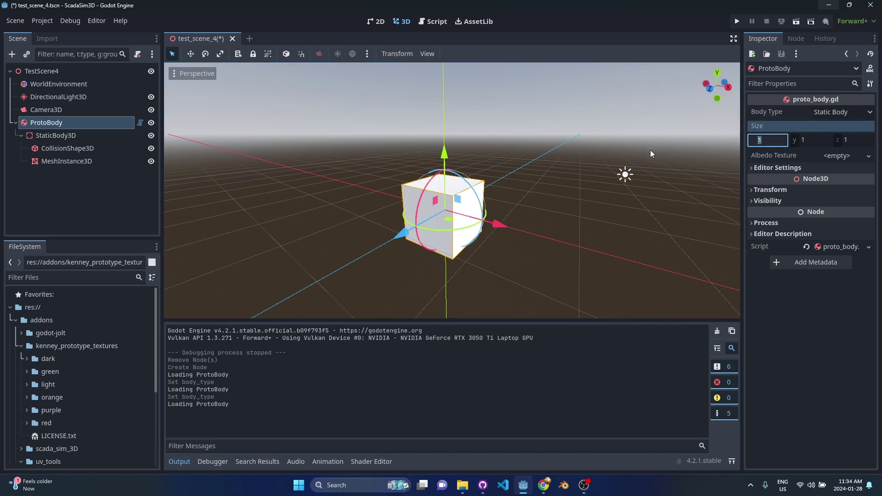
pyautogui.write('100')
pyautogui.press('Tab')
pyautogui.write('.1')
pyautogui.press('Tab')
pyautogui.write('100')
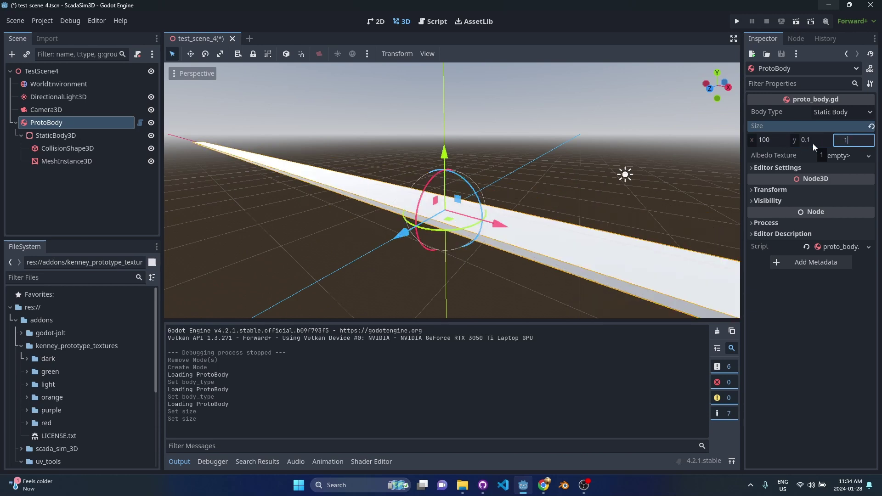
pyautogui.press('Return')
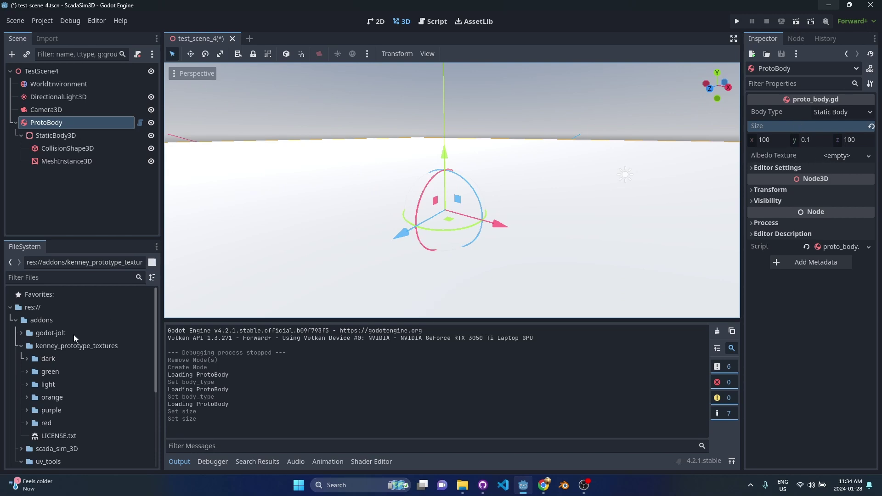
# Assign texture_01.png from the dark Kenney prototype textures as the ground body's albedo texture
pyautogui.click(25, 358)
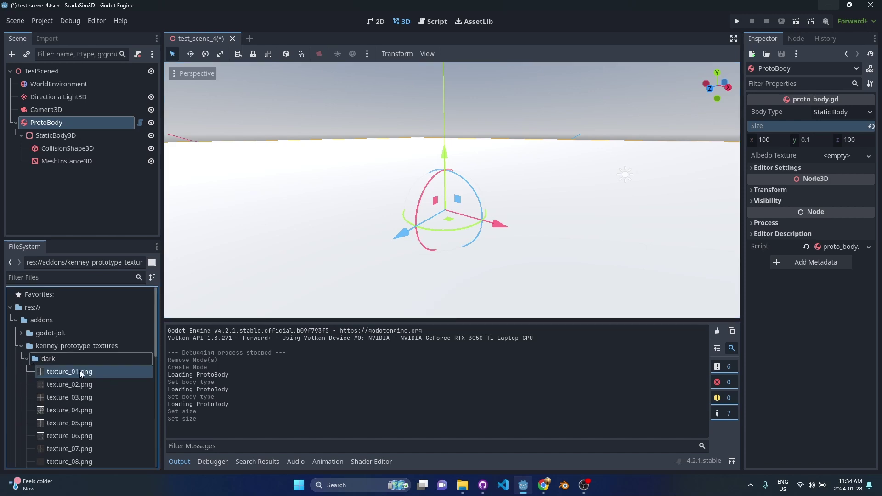
pyautogui.moveTo(81, 371); pyautogui.dragTo(770, 159)
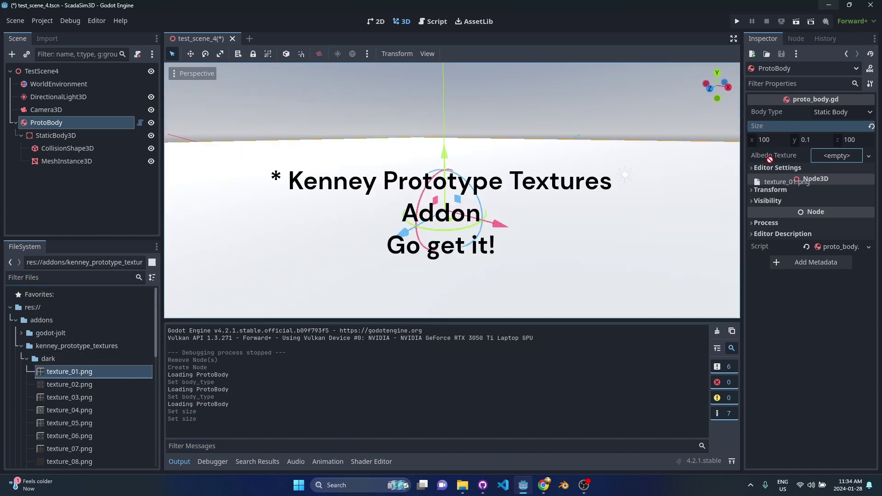
pyautogui.moveTo(833, 157); pyautogui.dragTo(832, 159)
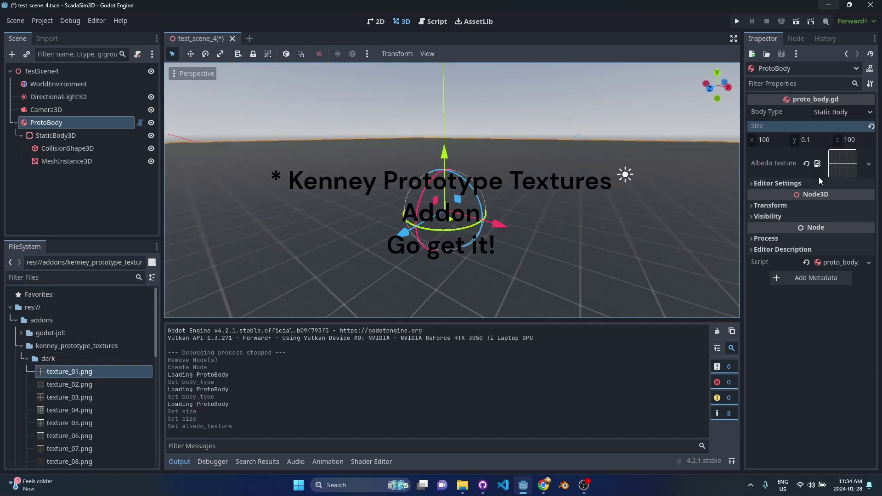
# Set the ground ProtoBody's Y position to -0.05 m
pyautogui.click(800, 206)
pyautogui.click(810, 230)
pyautogui.write('-0.0')
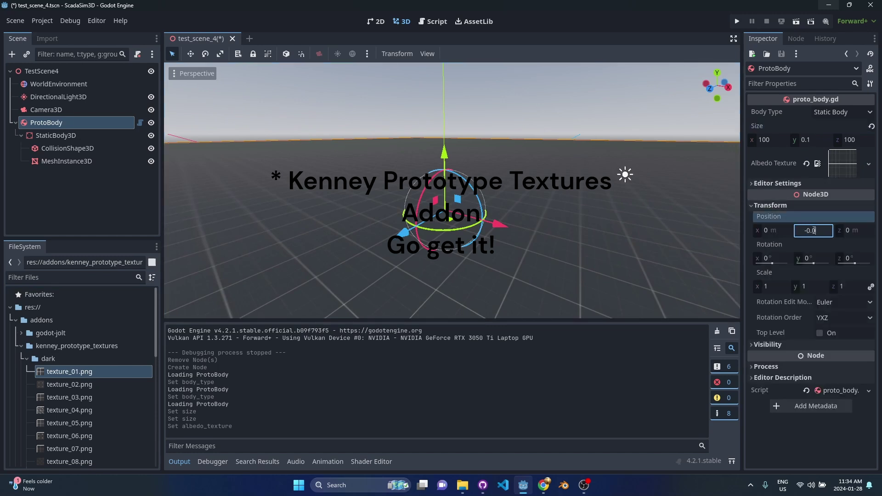
pyautogui.write('5')
pyautogui.press('Return')
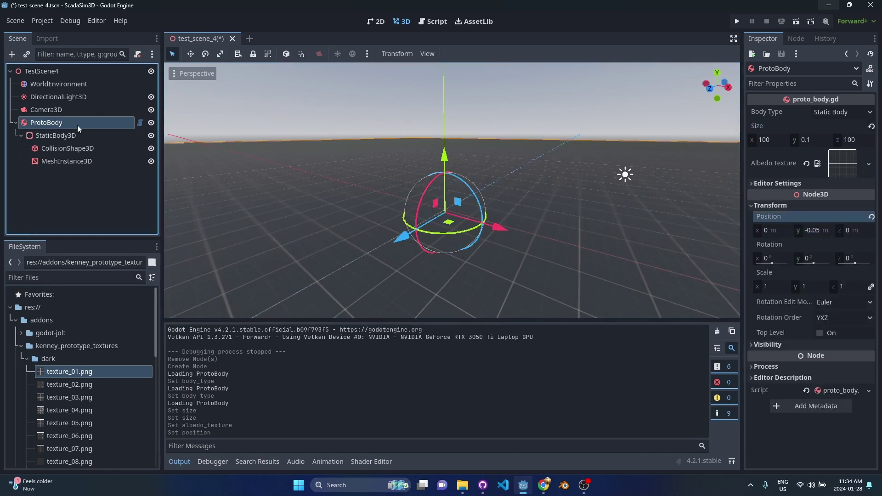
# Add a second ProtoBody under the ground body and raise it to 1 m on the Y axis
pyautogui.hotkey('ctrl', 'a')
pyautogui.doubleClick(434, 237)
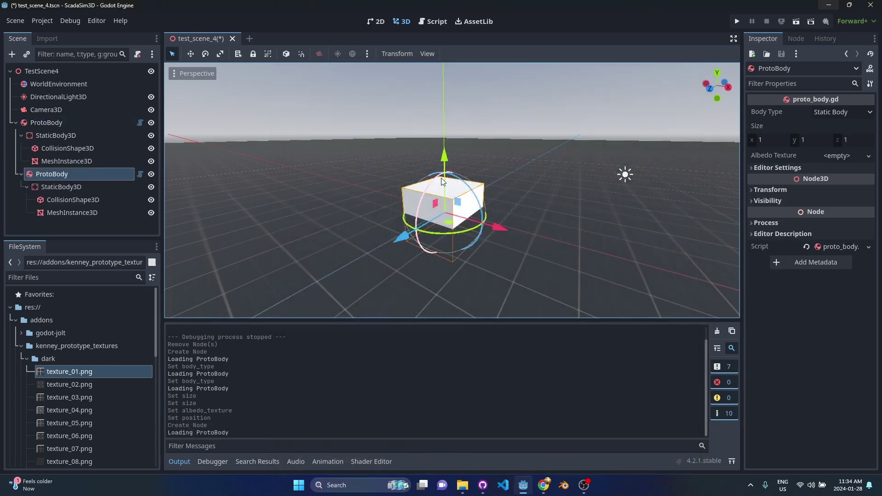
pyautogui.moveTo(447, 154); pyautogui.dragTo(454, 113)
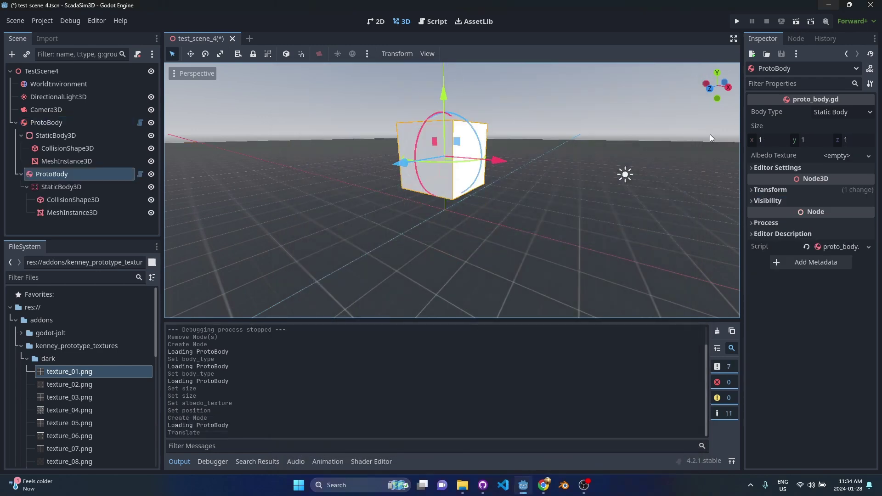
# Set the second ProtoBody's size to 2 on X and 0.5 on Y
pyautogui.click(773, 139)
pyautogui.write('2')
pyautogui.press('Tab')
pyautogui.write('.5')
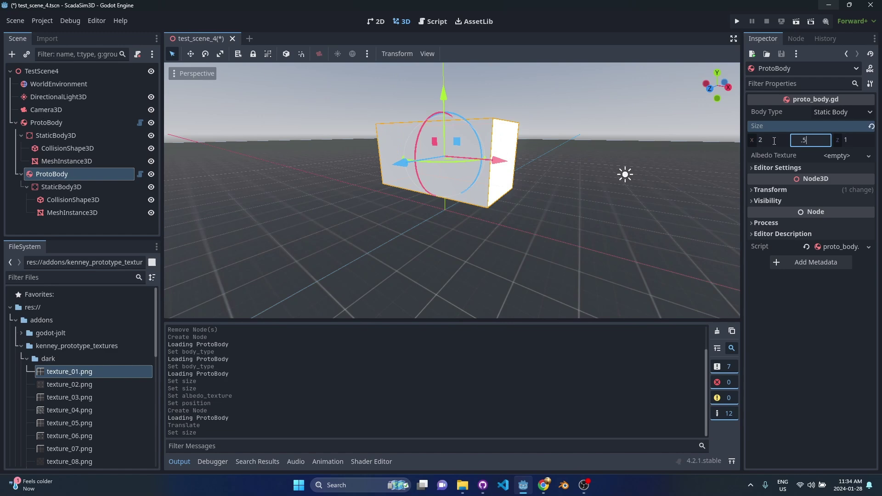
pyautogui.press('Return')
# Assign texture_02.png from the orange Kenney prototype textures as the second ProtoBody's albedo texture
pyautogui.moveTo(597, 184); pyautogui.dragTo(697, 178, button='right')
pyautogui.press('w')
pyautogui.press('a')
pyautogui.click(26, 358)
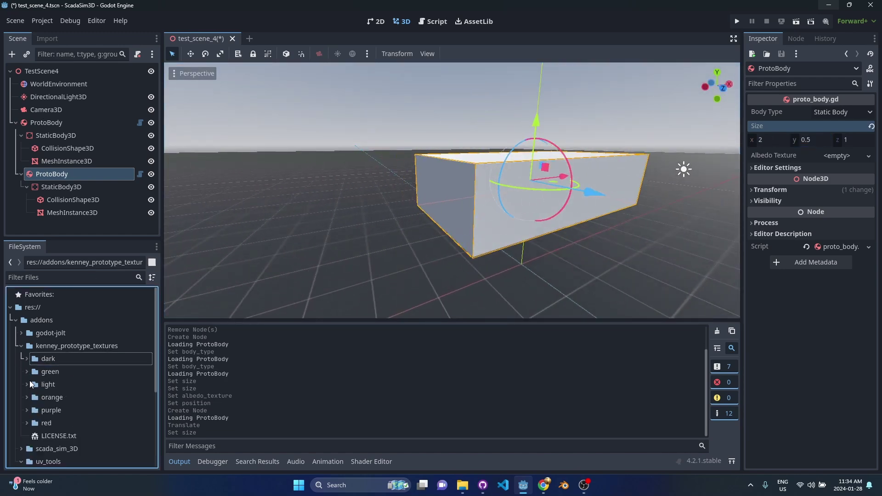
pyautogui.moveTo(92, 419); pyautogui.dragTo(845, 156)
pyautogui.moveTo(541, 230); pyautogui.dragTo(588, 220, button='right')
pyautogui.moveTo(331, 229); pyautogui.dragTo(294, 230, button='middle')
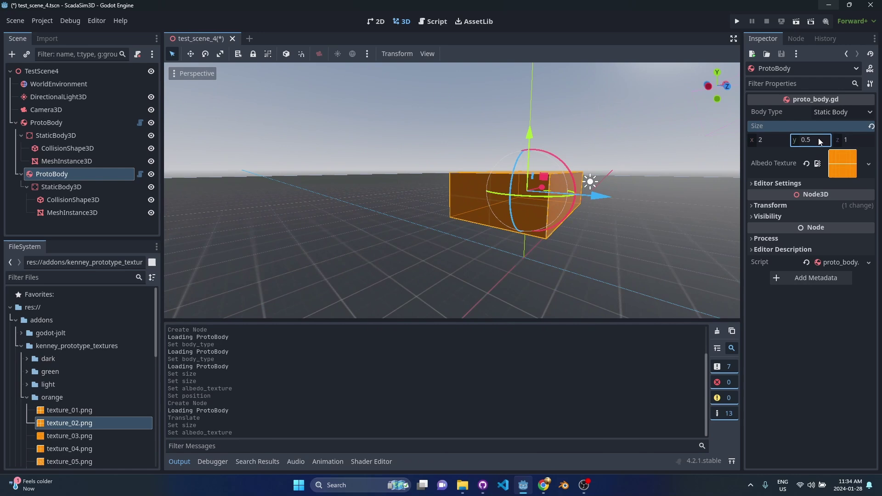
# Set the orange box's Y size to 1 and then to 2 to check how its texture tiles
pyautogui.write('1')
pyautogui.press('Return')
pyautogui.moveTo(603, 197); pyautogui.dragTo(556, 176, button='right')
pyautogui.write('2')
pyautogui.press('Return')
pyautogui.press('w')
pyautogui.moveTo(595, 216); pyautogui.dragTo(579, 216, button='middle')
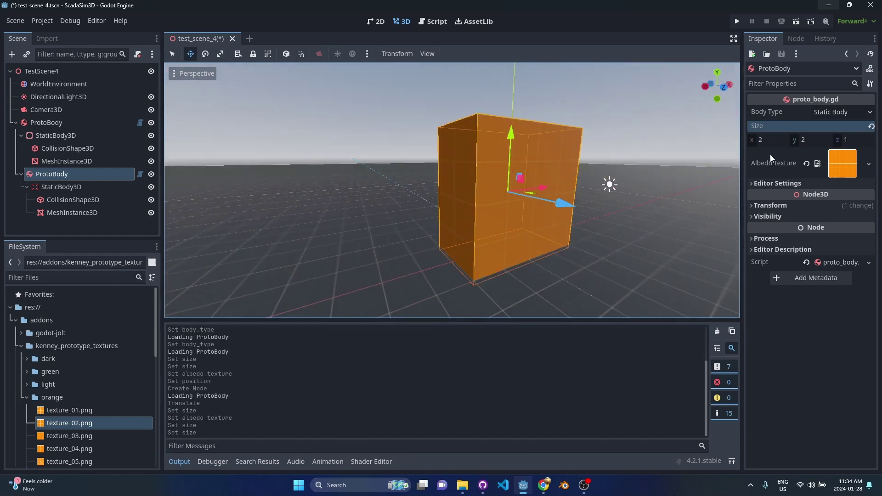
# Set the orange box's X and Y sizes back to 1
pyautogui.write('1')
pyautogui.press('Tab')
pyautogui.write('1')
pyautogui.press('Tab')
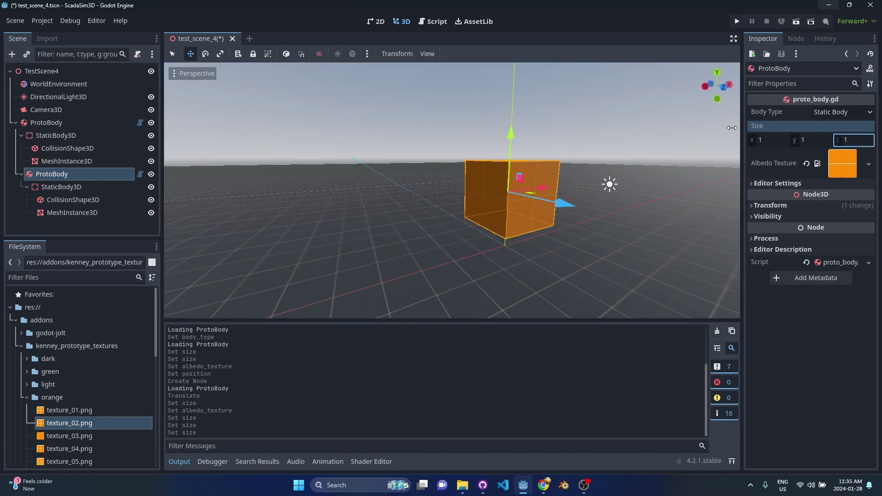
# Scale the orange box uniformly to 1.385, and its X scale alone to 3.22, to compare the texture stretching
pyautogui.moveTo(643, 177); pyautogui.dragTo(575, 189, button='right')
pyautogui.click(778, 207)
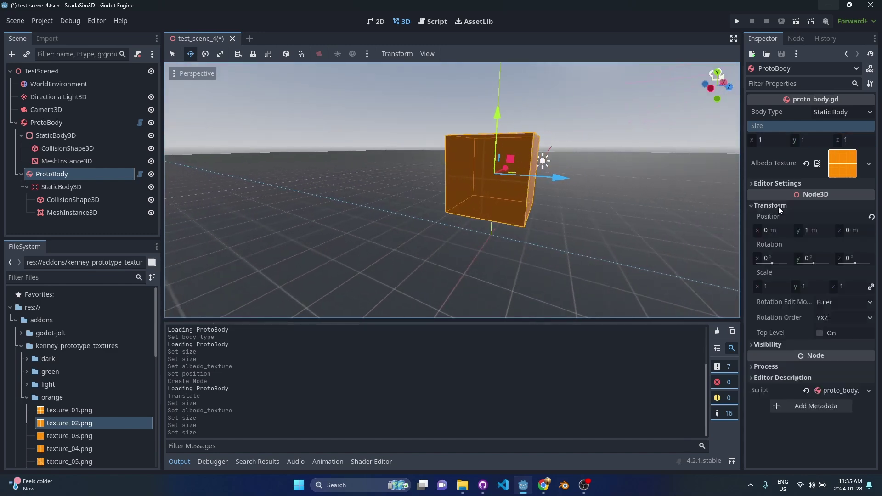
pyautogui.moveTo(770, 288)
pyautogui.mouseDown()
pyautogui.moveTo(809, 287)
pyautogui.moveTo(771, 288)
pyautogui.mouseUp()
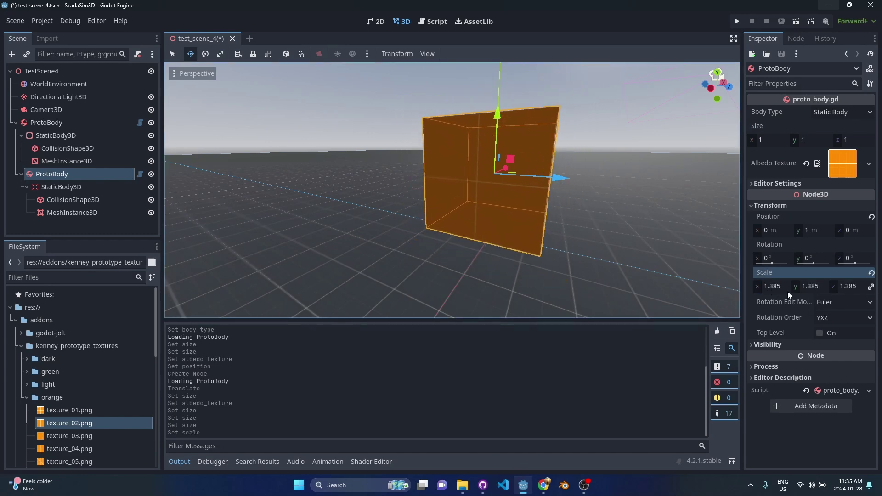
pyautogui.moveTo(771, 287); pyautogui.dragTo(827, 287)
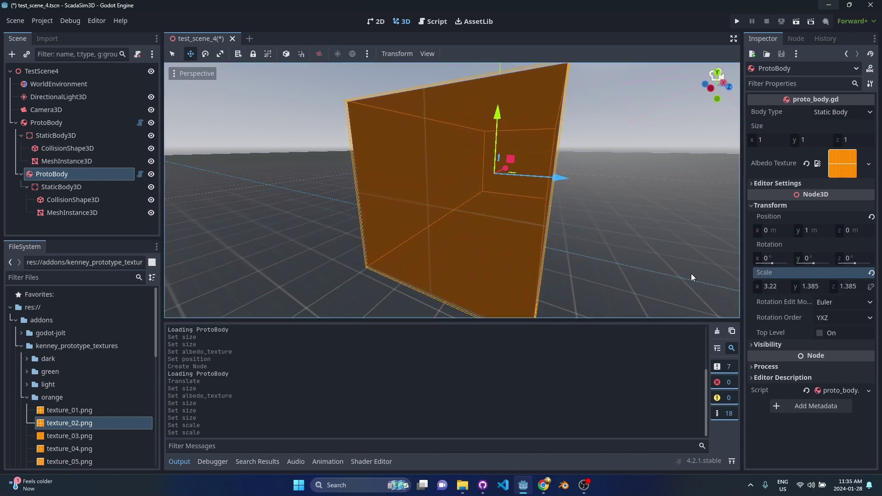
pyautogui.moveTo(661, 258); pyautogui.dragTo(549, 252, button='middle')
pyautogui.moveTo(731, 276); pyautogui.dragTo(553, 223, button='middle')
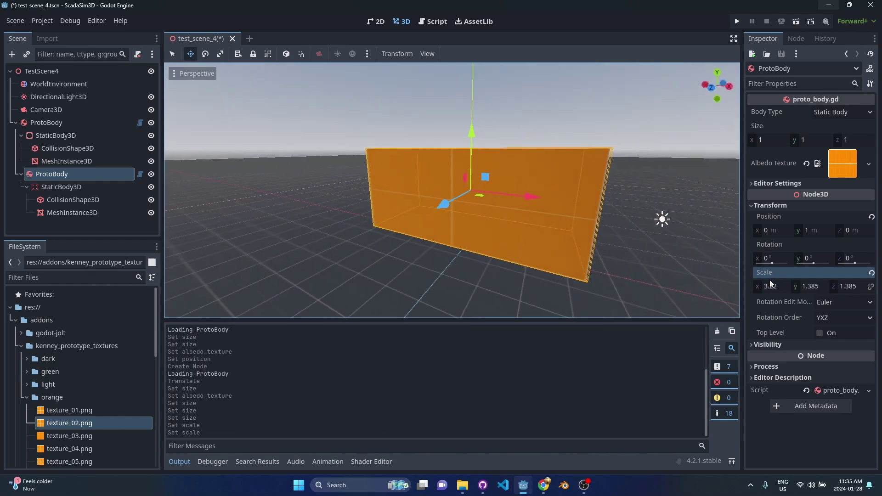
# Reset the orange box's scale to 1 on all three axes
pyautogui.moveTo(770, 285)
pyautogui.mouseDown()
pyautogui.moveTo(808, 285)
pyautogui.moveTo(753, 285)
pyautogui.moveTo(812, 285)
pyautogui.moveTo(774, 288)
pyautogui.mouseUp()
pyautogui.write('1')
pyautogui.press('Tab')
pyautogui.write('1')
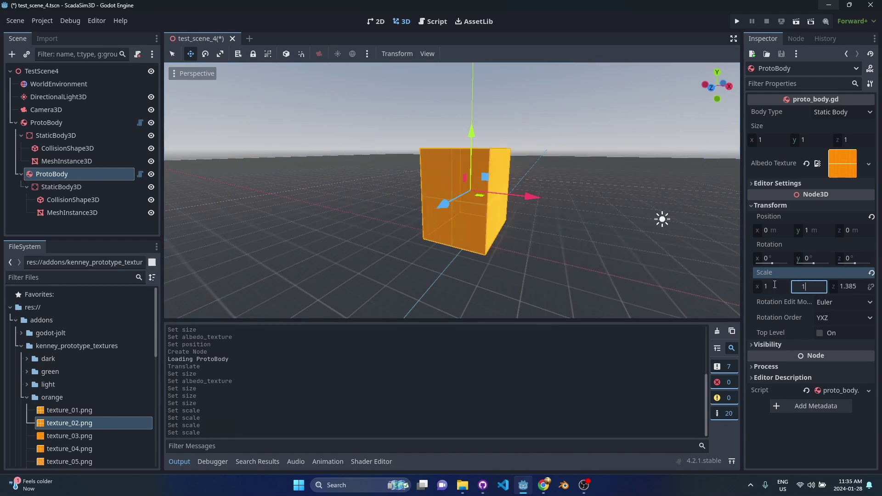
pyautogui.press('Tab')
pyautogui.write('1')
pyautogui.press('Return')
# Stretch the orange box along X to a size of 3.695 using its Size property
pyautogui.scroll(4, 461, 243)
pyautogui.moveTo(459, 249); pyautogui.dragTo(565, 244, button='middle')
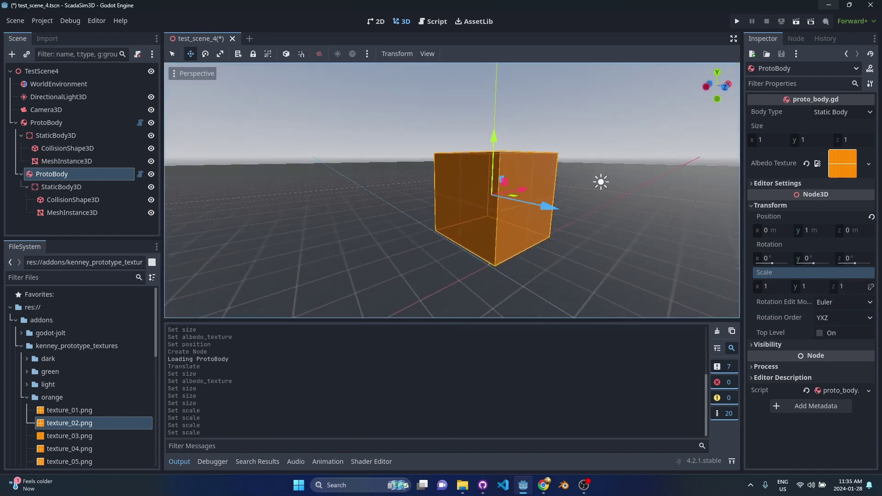
pyautogui.moveTo(769, 141); pyautogui.dragTo(818, 140)
pyautogui.moveTo(464, 190); pyautogui.dragTo(372, 191, button='right')
pyautogui.moveTo(776, 139); pyautogui.dragTo(800, 139)
pyautogui.moveTo(564, 177); pyautogui.dragTo(592, 183, button='right')
# Turn off Auto Reload for the orange box and change its X size to 3.64
pyautogui.click(769, 184)
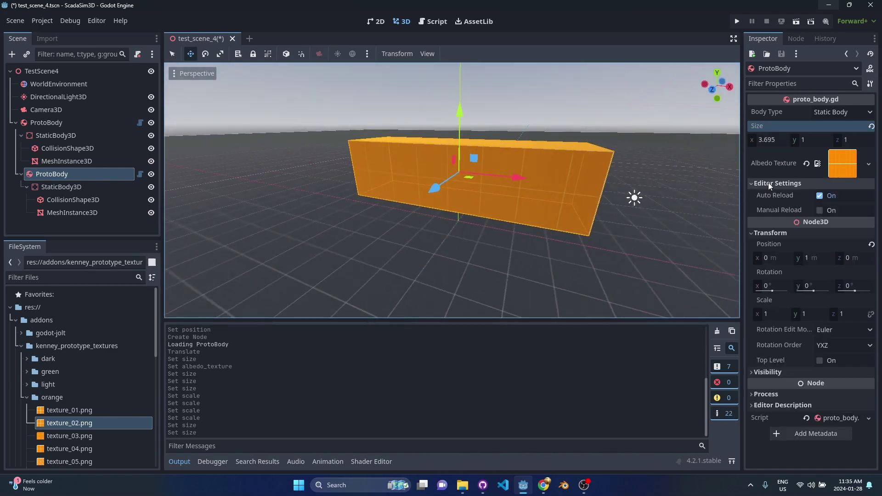
pyautogui.moveTo(684, 175); pyautogui.dragTo(601, 222, button='middle')
pyautogui.click(830, 197)
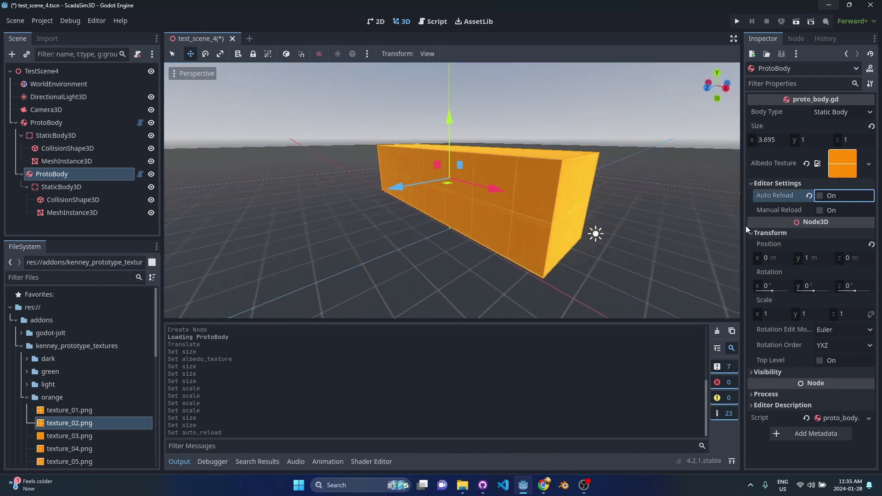
pyautogui.moveTo(674, 211); pyautogui.dragTo(672, 204, button='middle')
pyautogui.moveTo(773, 140); pyautogui.dragTo(768, 140)
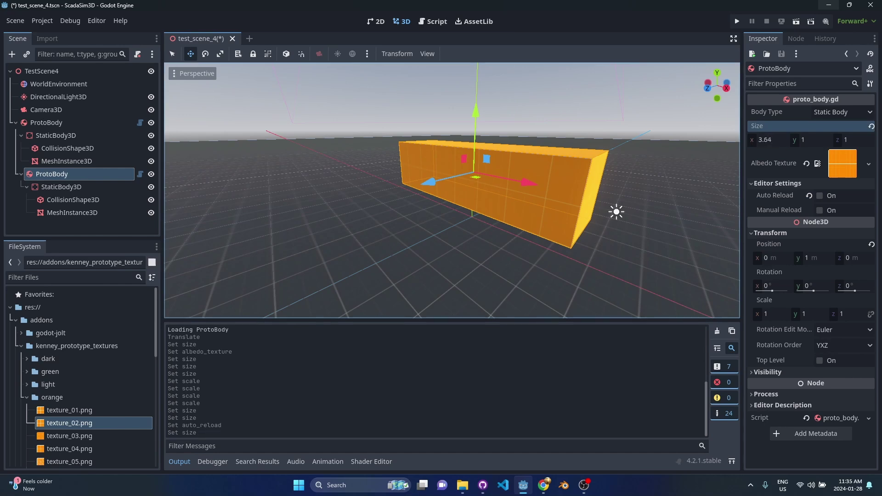
# Trigger a Manual Reload of the orange box, both before and after setting its X size to 1
pyautogui.click(825, 213)
pyautogui.moveTo(635, 208); pyautogui.dragTo(679, 204, button='middle')
pyautogui.click(768, 139)
pyautogui.click(829, 212)
# Turn Auto Reload back on and resize the orange box to 4.635 on X and 1.69 on Y
pyautogui.scroll(6, 679, 204)
pyautogui.click(822, 197)
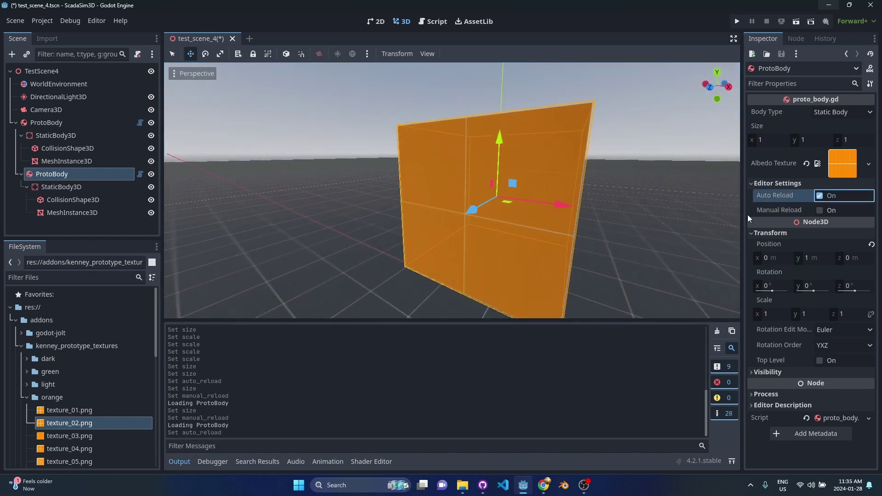
pyautogui.press('s')
pyautogui.moveTo(680, 212)
pyautogui.mouseDown(button='right')
pyautogui.moveTo(672, 211)
pyautogui.moveTo(681, 212)
pyautogui.mouseUp(button='right')
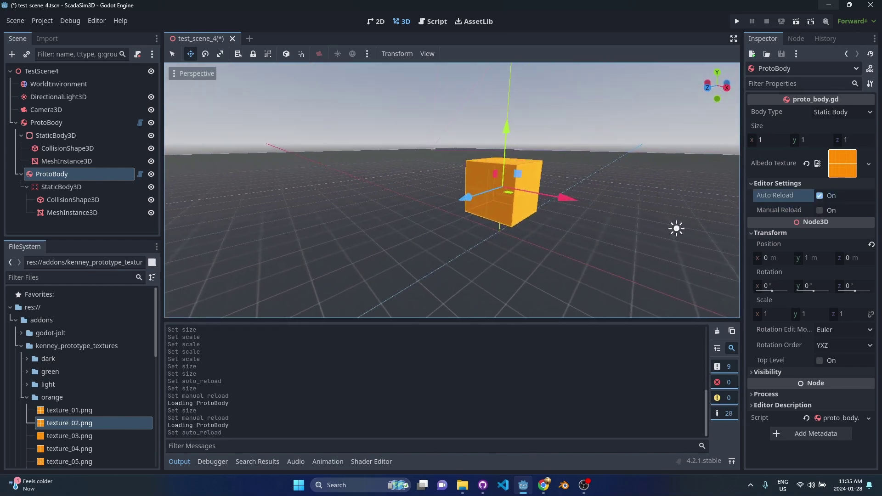
pyautogui.moveTo(678, 224); pyautogui.dragTo(680, 217, button='middle')
pyautogui.moveTo(772, 138); pyautogui.dragTo(822, 137)
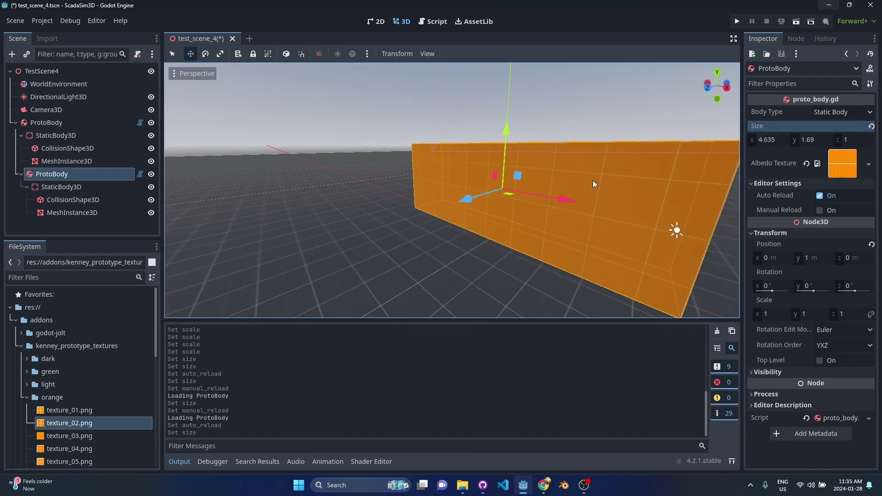
# Resize the orange box to 1.99 on Y and 3.525 on Z using its Size property
pyautogui.moveTo(595, 185); pyautogui.dragTo(554, 189, button='middle')
pyautogui.moveTo(811, 140); pyautogui.dragTo(822, 139)
pyautogui.moveTo(851, 140); pyautogui.dragTo(876, 139)
pyautogui.press('a')
pyautogui.moveTo(466, 160)
pyautogui.mouseDown(button='right')
pyautogui.moveTo(489, 161)
pyautogui.moveTo(466, 160)
pyautogui.mouseUp(button='right')
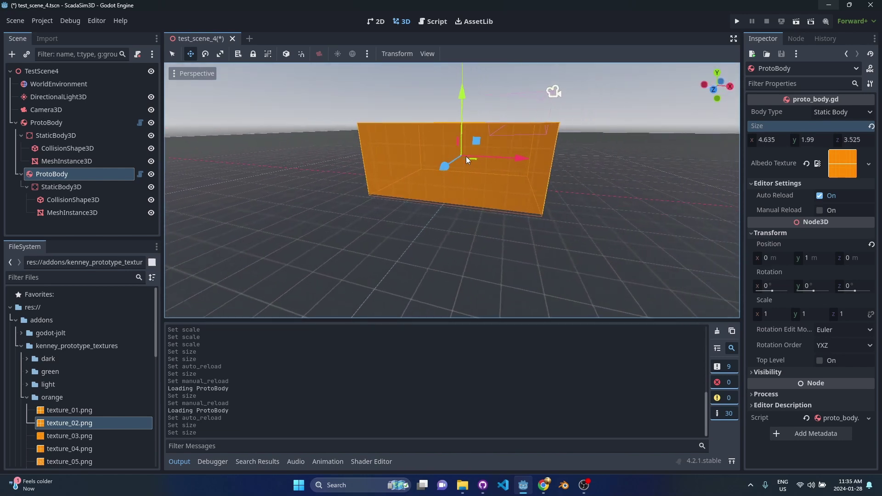
pyautogui.moveTo(478, 162); pyautogui.dragTo(441, 162, button='middle')
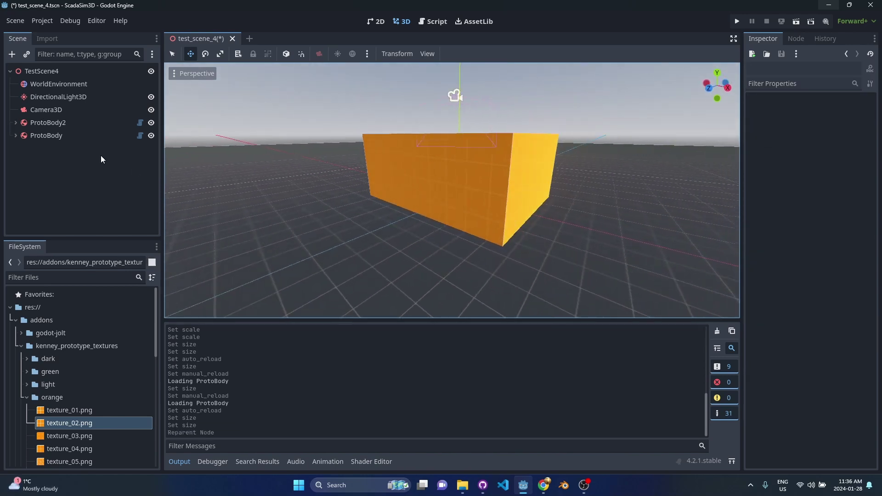
# Add a ProtoCube node under the scene root, finding it with the search text "protocub"
pyautogui.click(96, 157)
pyautogui.hotkey('ctrl', 'a')
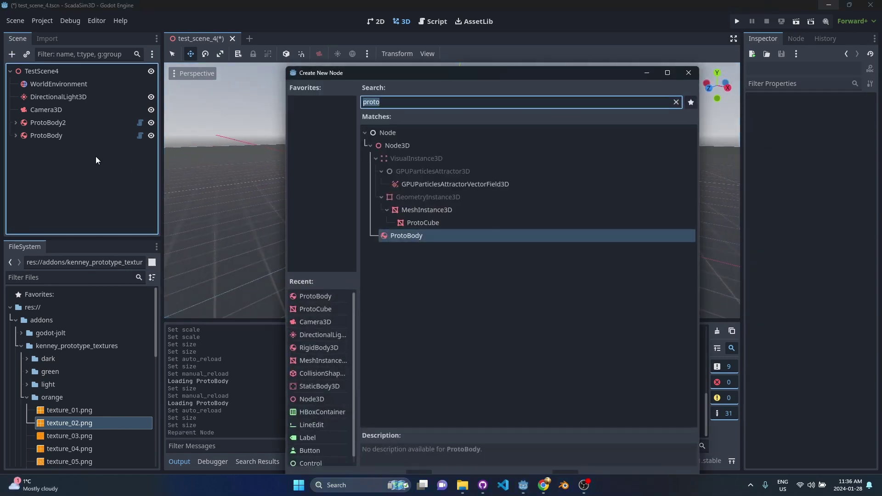
pyautogui.write('protocuy')
pyautogui.press('BackSpace')
pyautogui.press('BackSpace')
pyautogui.write('b')
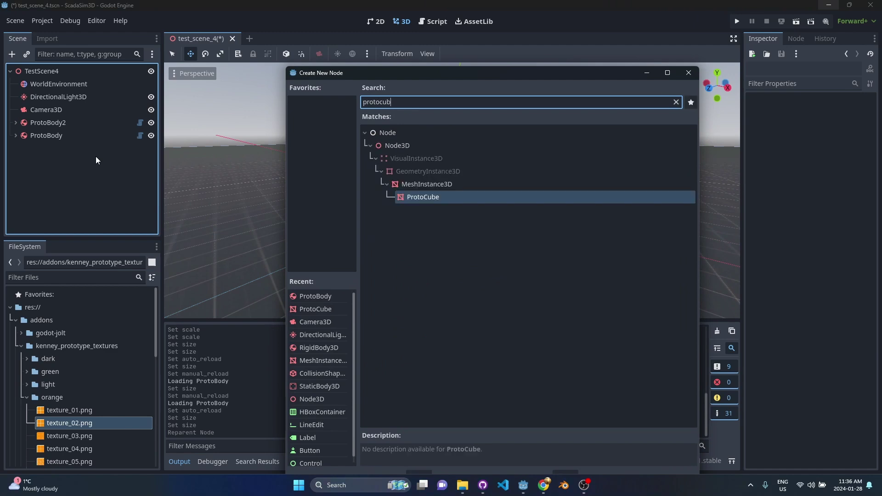
pyautogui.press('Return')
# Move the white ProtoCube about 3.167 along Z, clear of the orange box, and raise it above the floor
pyautogui.moveTo(409, 188); pyautogui.dragTo(404, 193, button='middle')
pyautogui.moveTo(419, 207); pyautogui.dragTo(223, 278)
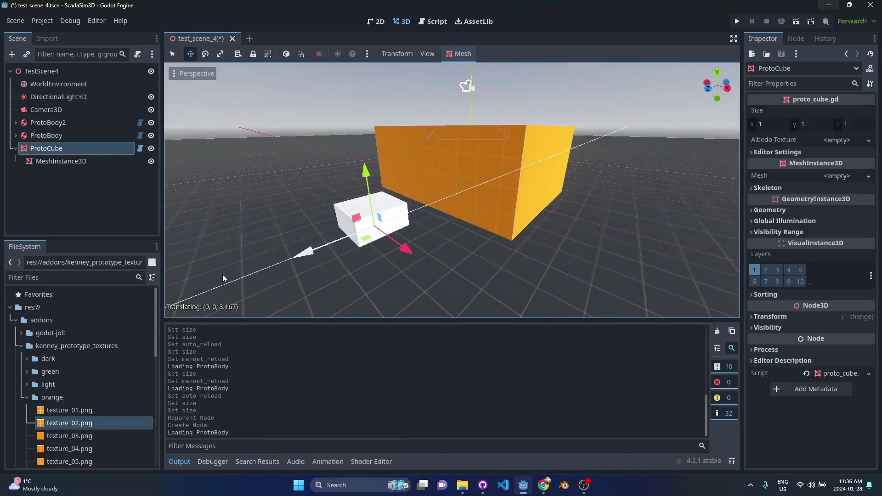
pyautogui.moveTo(369, 177); pyautogui.dragTo(366, 119)
pyautogui.moveTo(367, 121); pyautogui.dragTo(340, 110, button='right')
pyautogui.press('w')
pyautogui.scroll(-4, 477, 223)
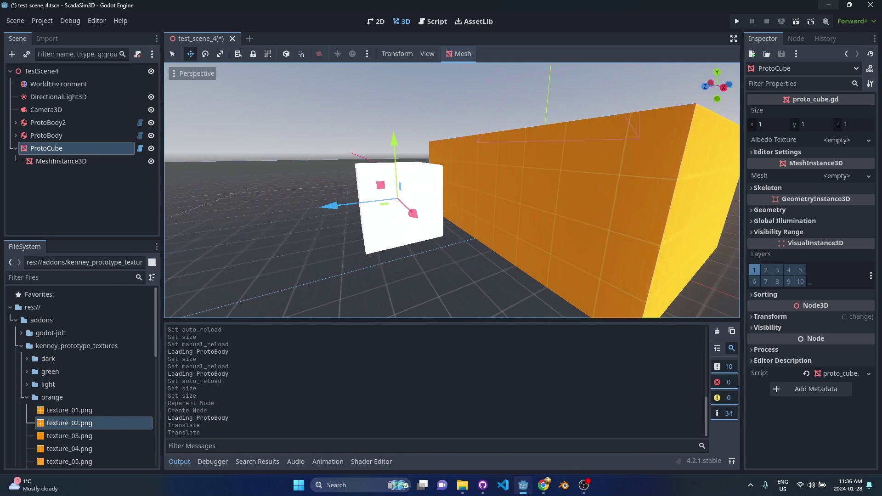
# Resize the orange ProtoBody2 to 3.54 on X, 0.985 on Y and 1.85 on Z
pyautogui.click(46, 137)
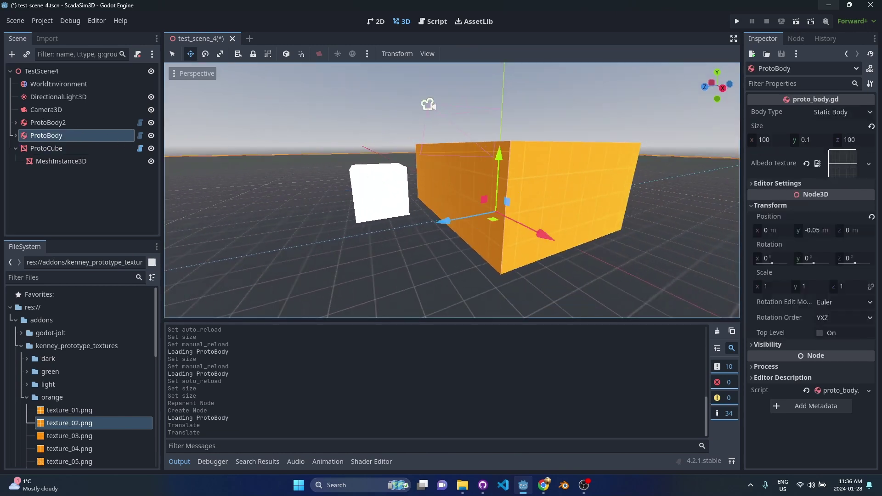
pyautogui.click(370, 190)
pyautogui.click(51, 123)
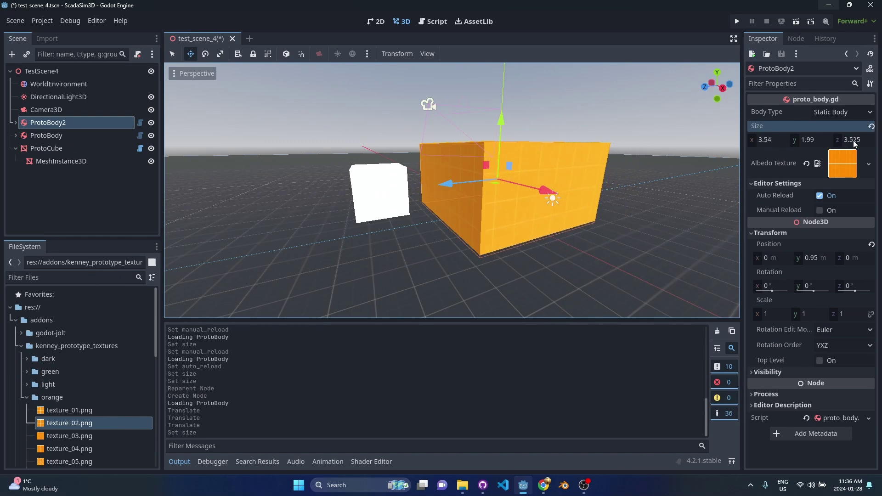
pyautogui.moveTo(854, 144); pyautogui.dragTo(786, 141)
# Raise the orange box to a Y position of about 2.209 m and rotate it about 19.8° around Z
pyautogui.moveTo(501, 120); pyautogui.dragTo(515, 70)
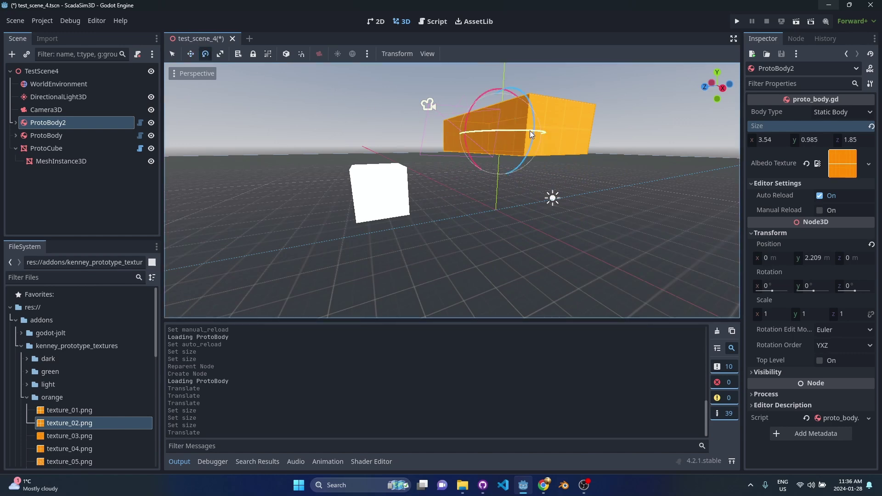
pyautogui.moveTo(531, 133); pyautogui.dragTo(486, 148)
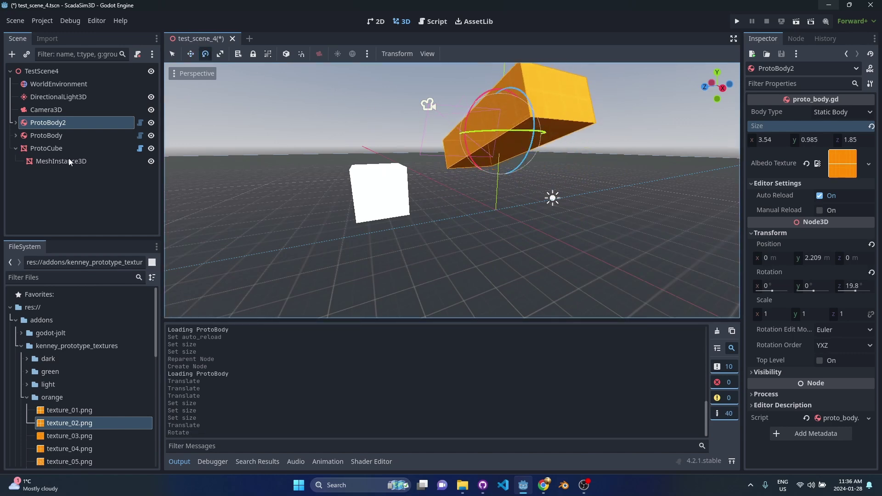
# Assign texture_01.png from the purple prototype textures folder as the ProtoCube's Albedo Texture
pyautogui.click(64, 149)
pyautogui.click(26, 397)
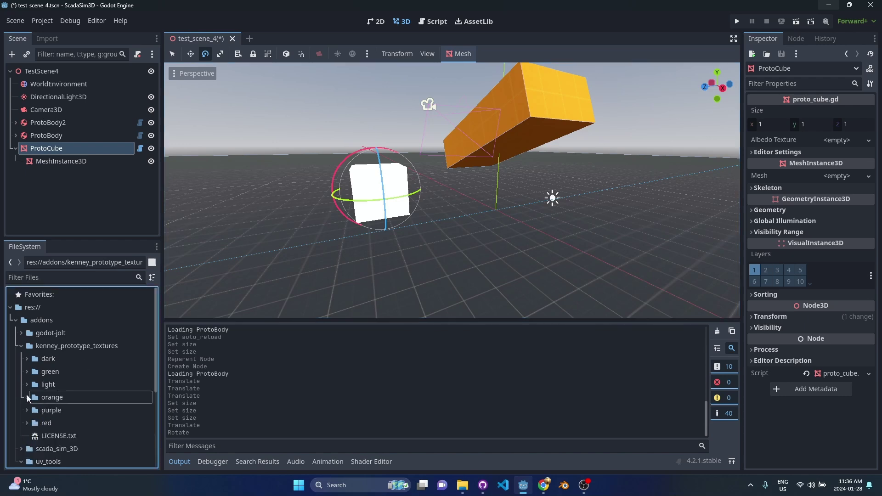
pyautogui.scroll(-1, 90, 368)
pyautogui.click(27, 388)
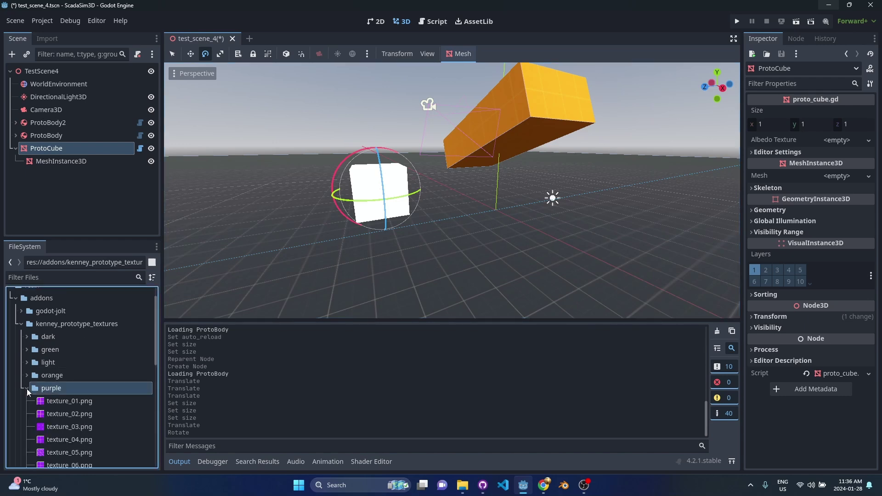
pyautogui.moveTo(75, 401); pyautogui.dragTo(798, 217)
pyautogui.moveTo(833, 145); pyautogui.dragTo(834, 143)
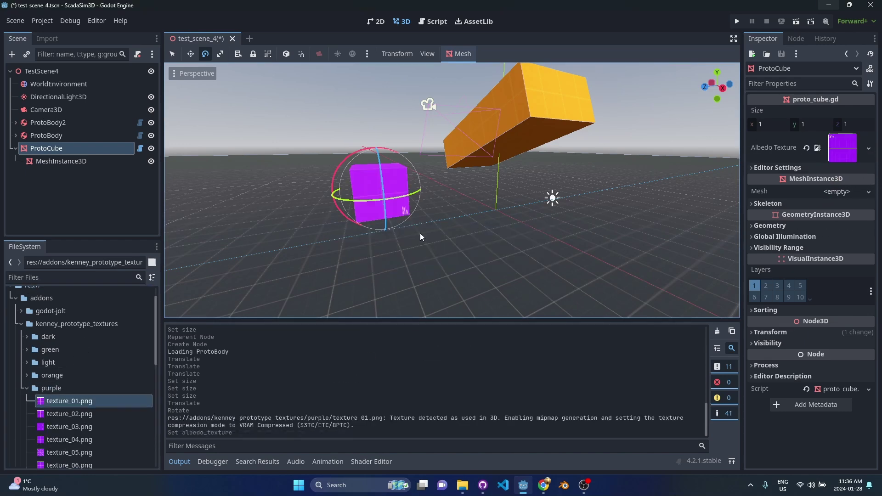
# Stretch the purple ProtoCube along X into a long block using its Size property
pyautogui.press('f')
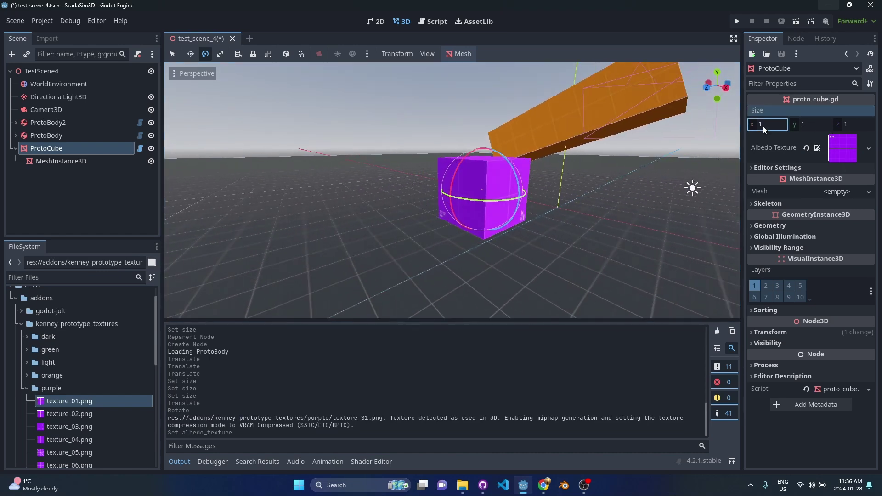
pyautogui.moveTo(762, 126); pyautogui.dragTo(808, 126)
pyautogui.moveTo(593, 173); pyautogui.dragTo(544, 172, button='right')
# Align Camera3D with a view showing both boxes, then run the project and close the game window
pyautogui.click(46, 110)
pyautogui.press('f')
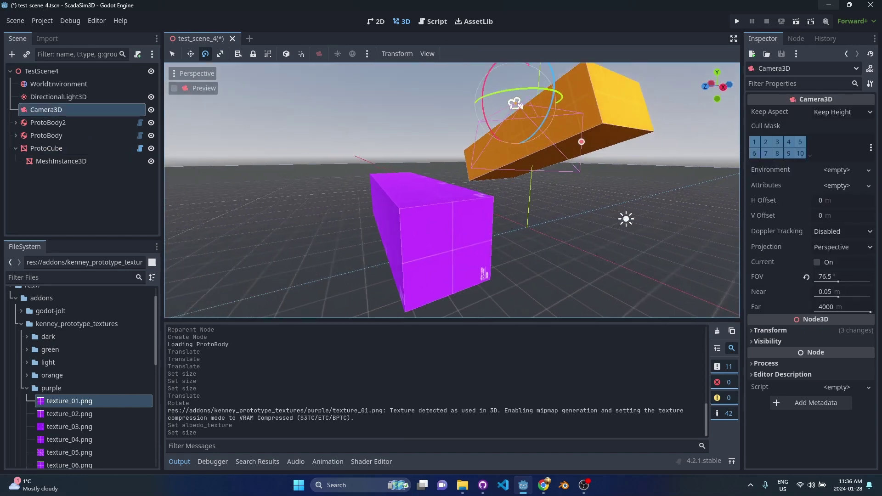
pyautogui.hotkey('ctrl', 'alt', 'm')
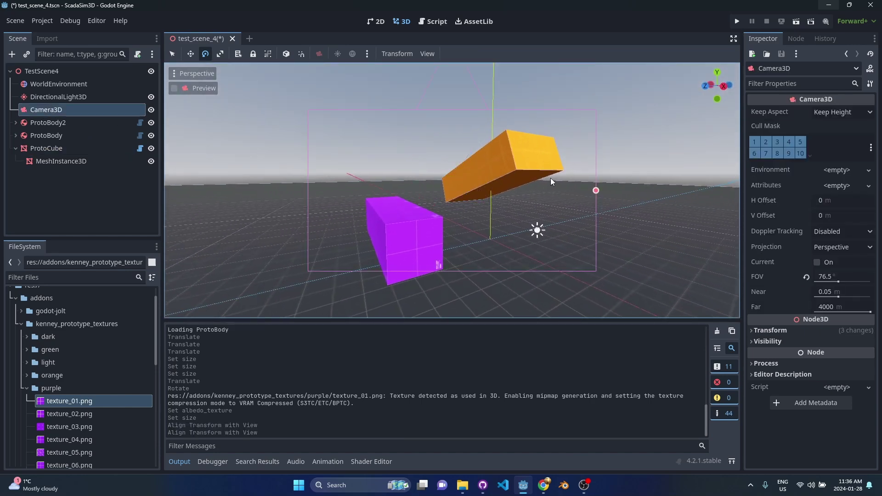
pyautogui.press('F5')
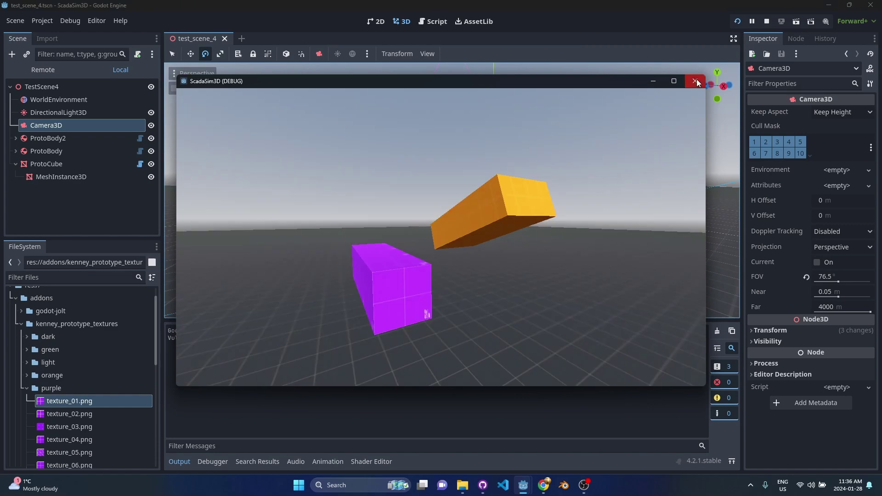
pyautogui.click(695, 81)
# Change the Body Type of the orange ProtoBody2 to Rigid Body and test-run the project
pyautogui.click(69, 122)
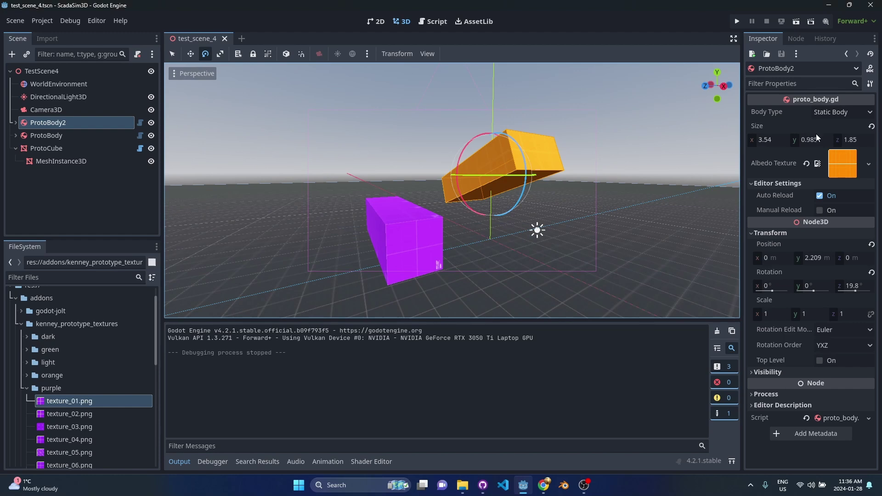
pyautogui.click(832, 114)
pyautogui.click(841, 139)
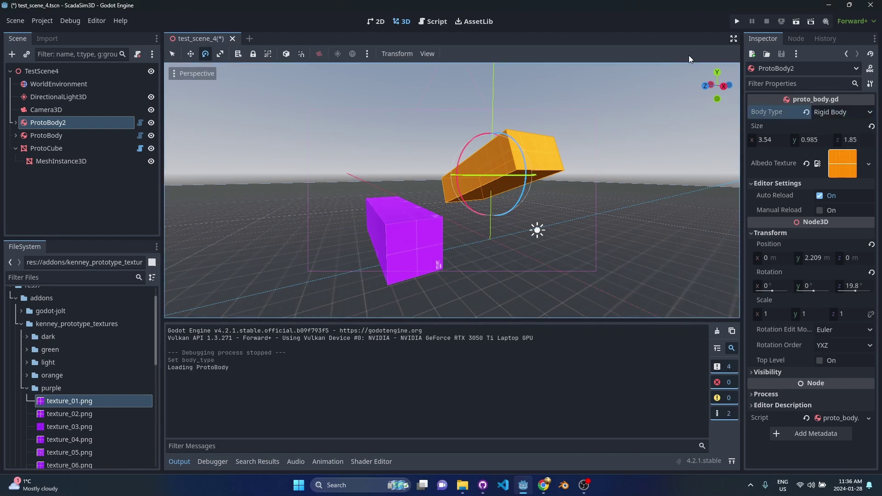
pyautogui.click(738, 21)
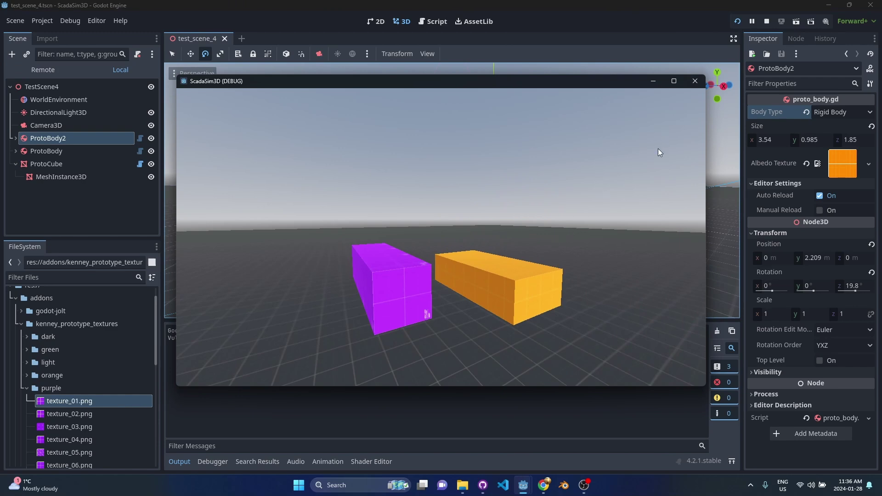
pyautogui.click(697, 79)
# Examine the tilted orange box and the purple block from several sides in the 3D viewport
pyautogui.press('w')
pyautogui.moveTo(511, 234); pyautogui.dragTo(572, 235, button='right')
pyautogui.press('a')
pyautogui.press('s')
pyautogui.press('d')
pyautogui.press('w')
pyautogui.press('a')
pyautogui.press('s')
pyautogui.press('d')
pyautogui.press('s')
pyautogui.press('w')
pyautogui.press('a')
pyautogui.press('w')
pyautogui.press('a')
pyautogui.press('d')
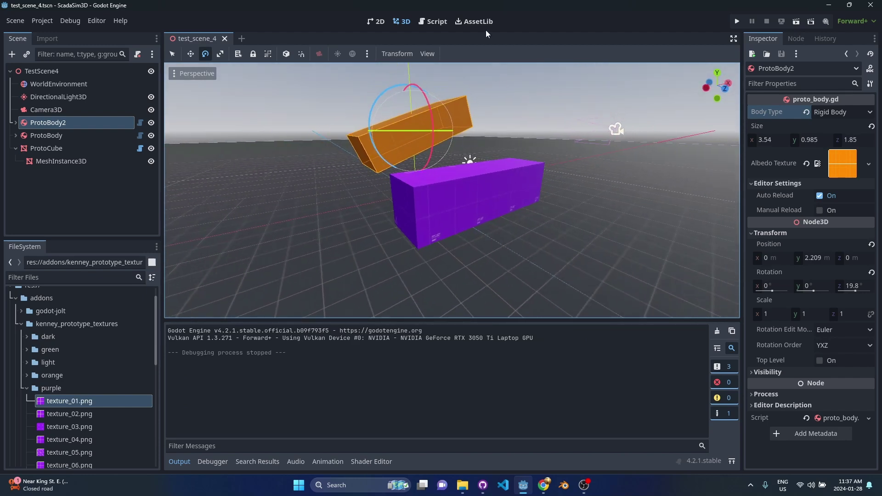
# Search the asset library for "uv tools" and view the details of the UV Tools asset
pyautogui.click(477, 22)
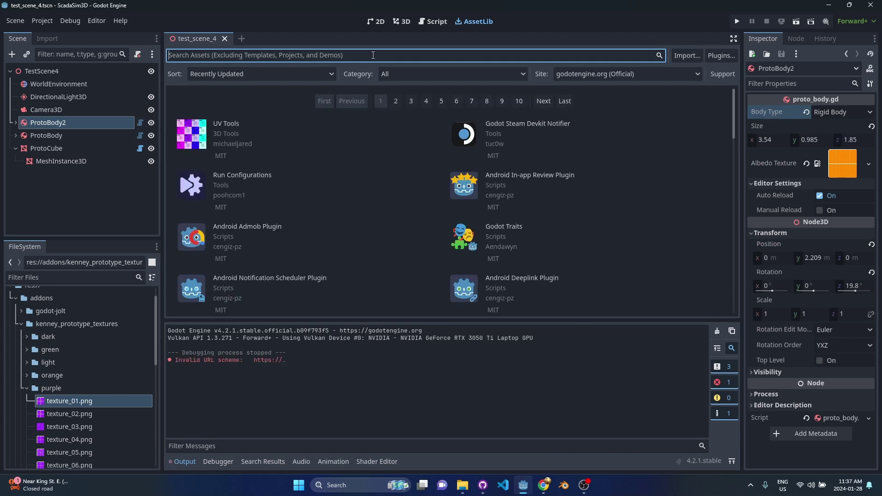
pyautogui.write('uv tools')
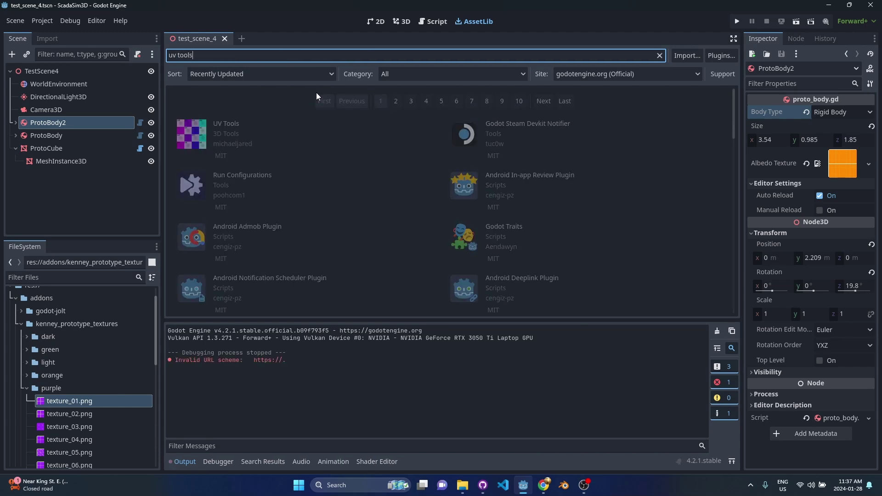
pyautogui.click(227, 110)
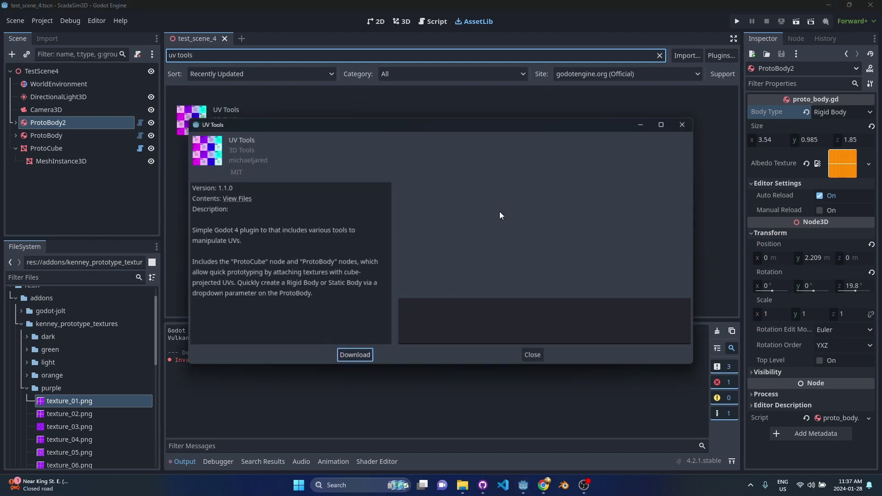
pyautogui.click(683, 125)
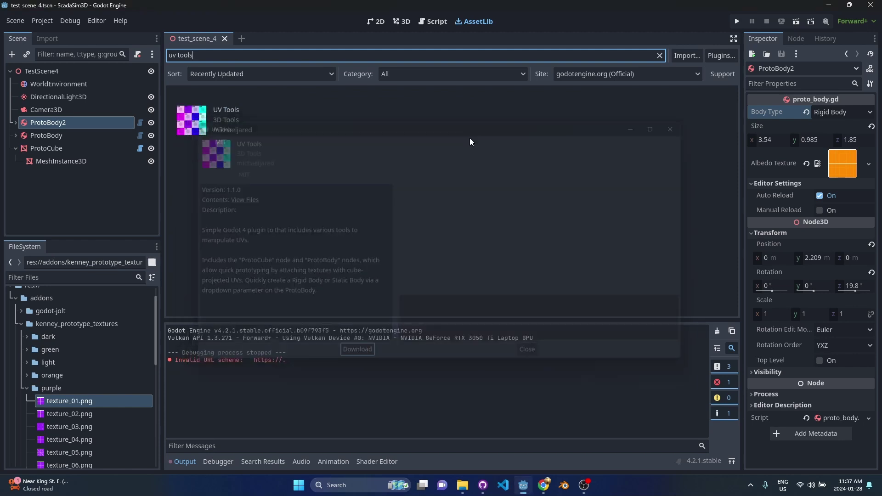